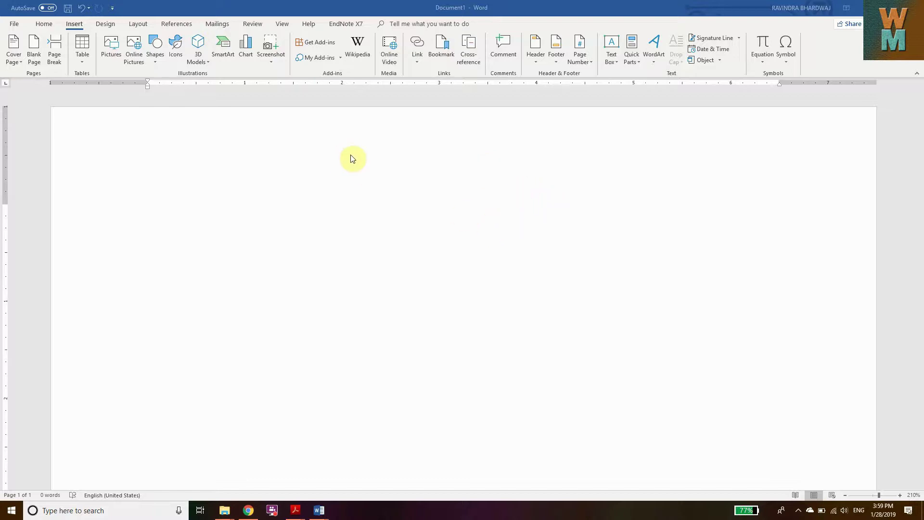
Type three filler lines (sdfngjbnabnf sng, ansdkgfbgbhafskgjf, sdnjnkjangknskgnsjkgsjkdsg), ending on an empty line.
left_click(226, 214)
type("sdfng")
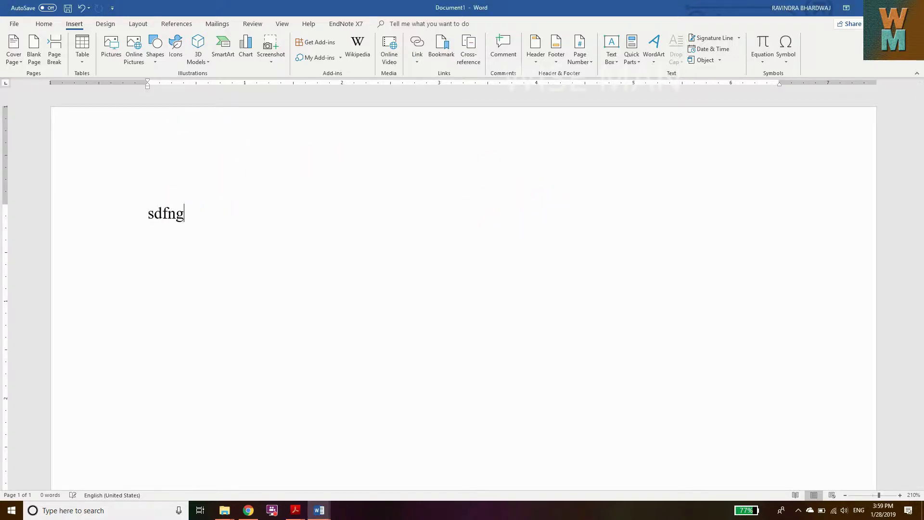
type("jbnabnf sng")
key("Return")
type("ansdkgfbgbhafskg")
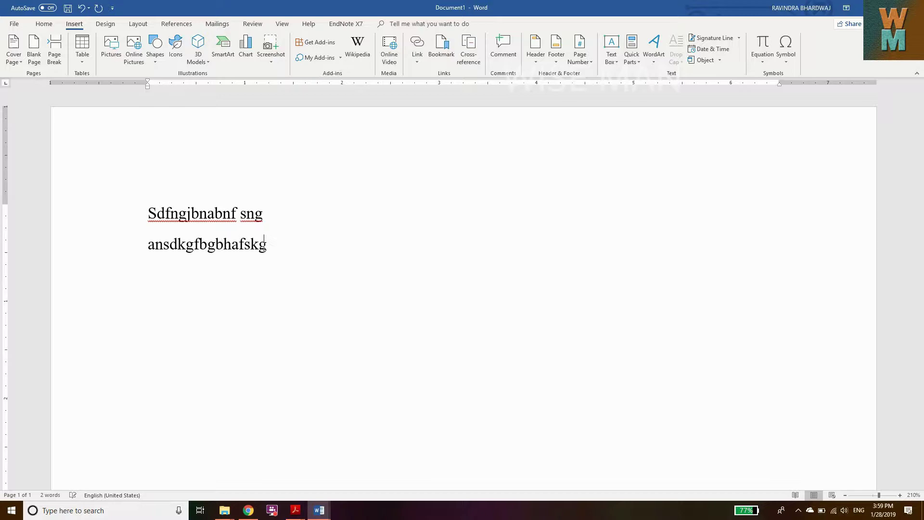
type("jf")
key("Return")
type("sdnjnkjangknsk")
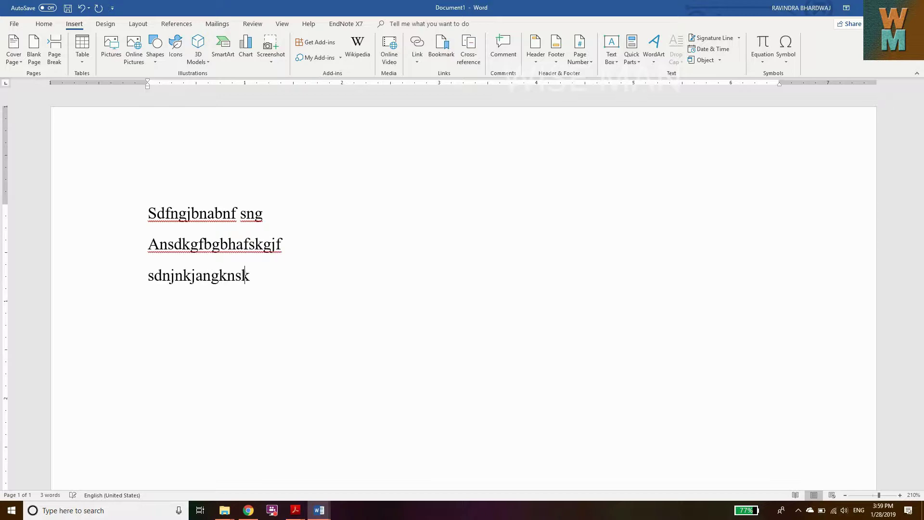
type("gnsjkgsjkdsg")
key("Return")
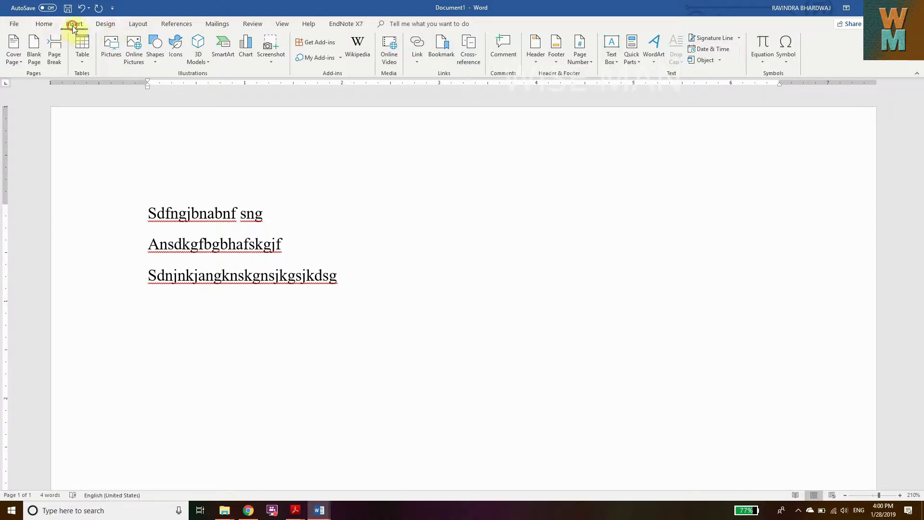
Insert an empty equation on the fourth line and left-align it with Ctrl+L.
left_click(50, 22)
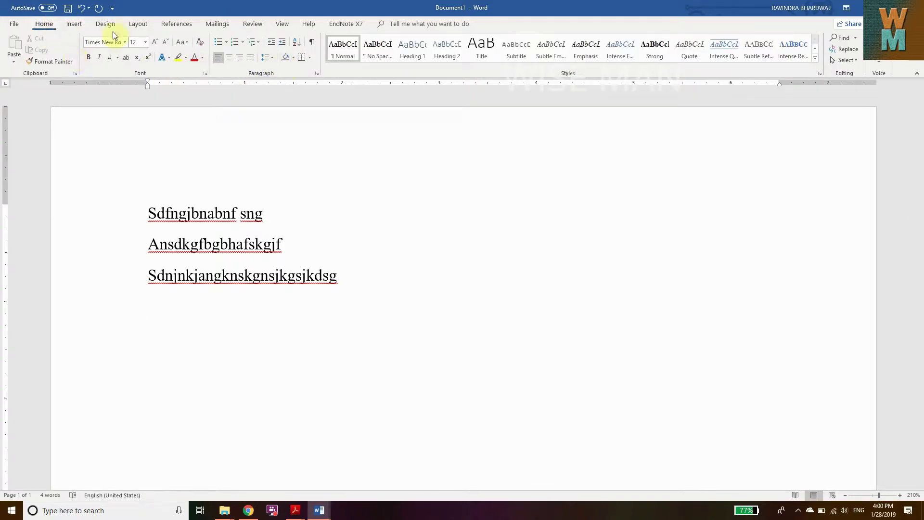
left_click(73, 24)
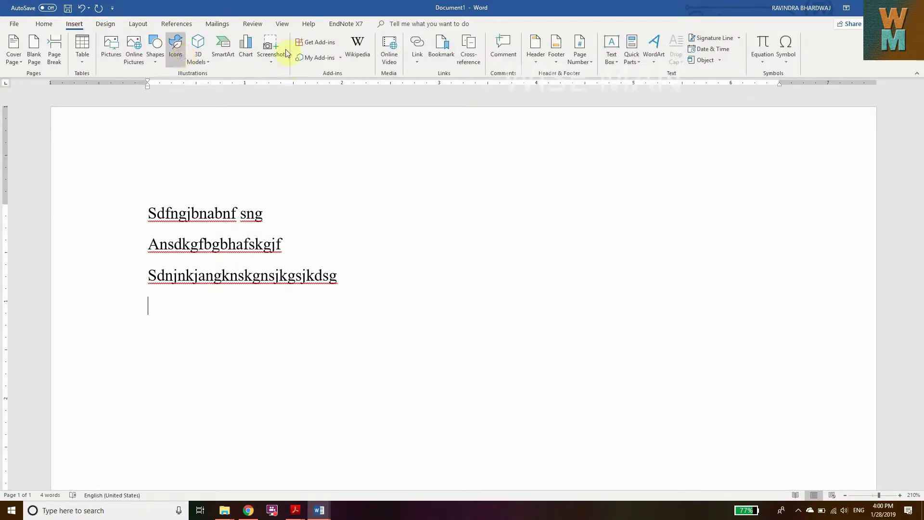
left_click(760, 54)
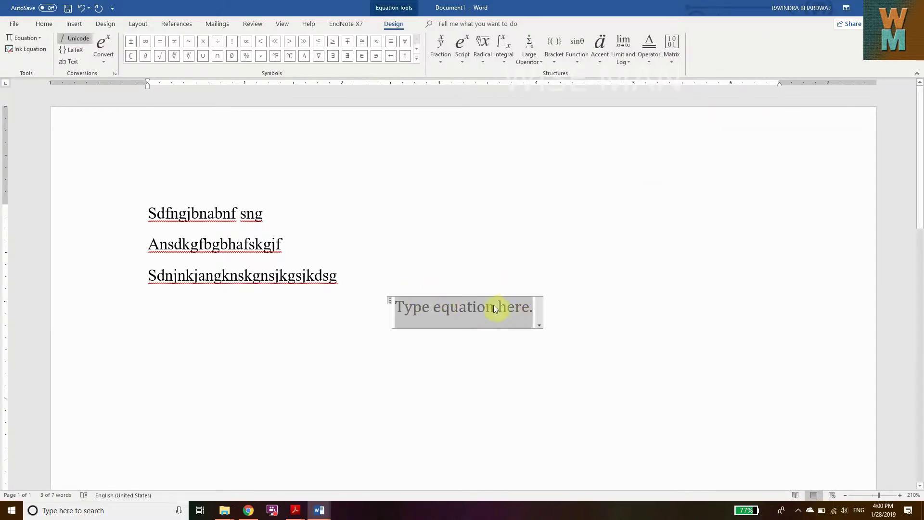
left_click(566, 309)
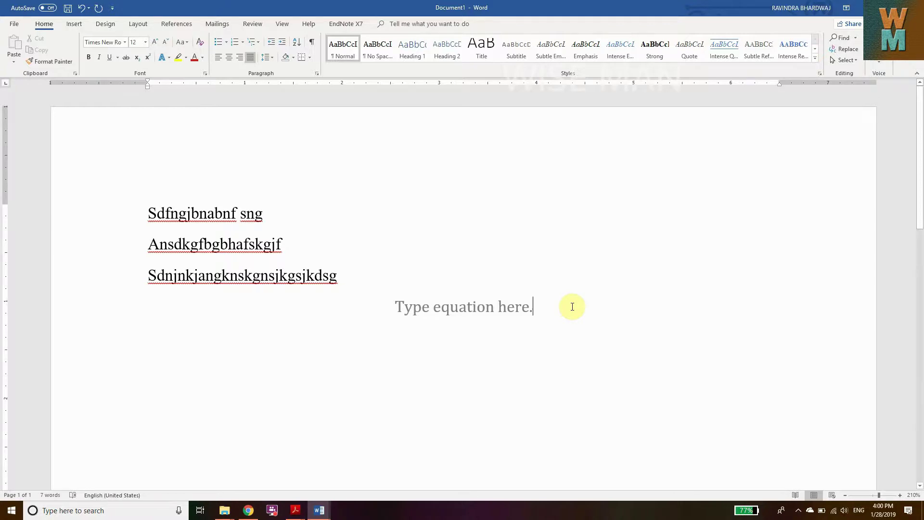
key("ctrl+l")
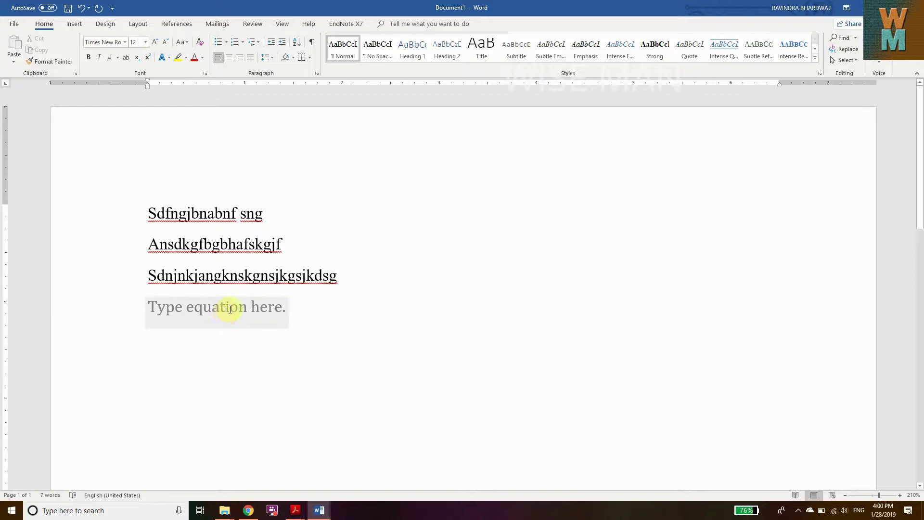
Right-align the equation line, add '()' after the equation, and shift the equation toward centre.
left_click(241, 57)
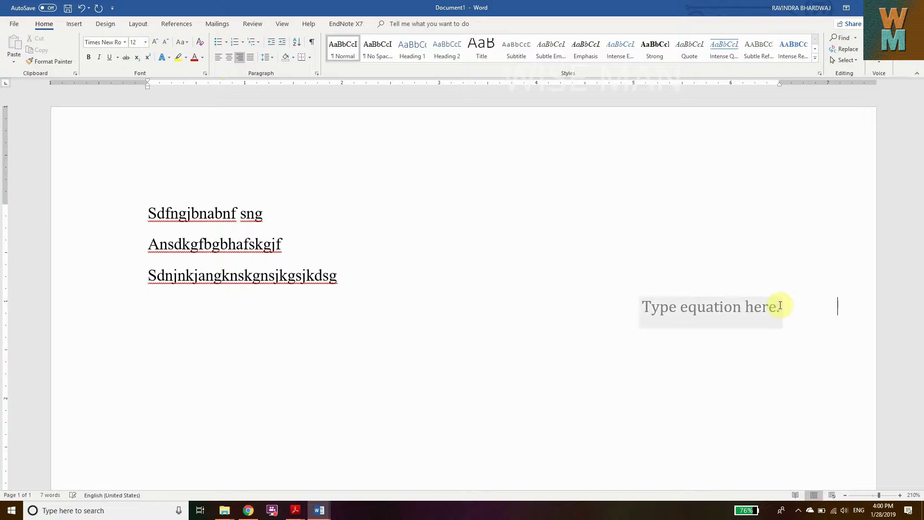
left_click(799, 309)
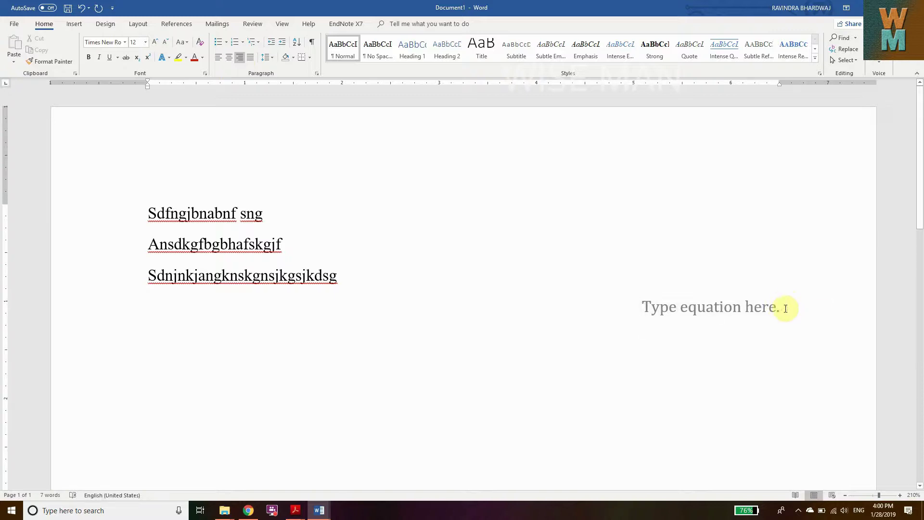
type("()")
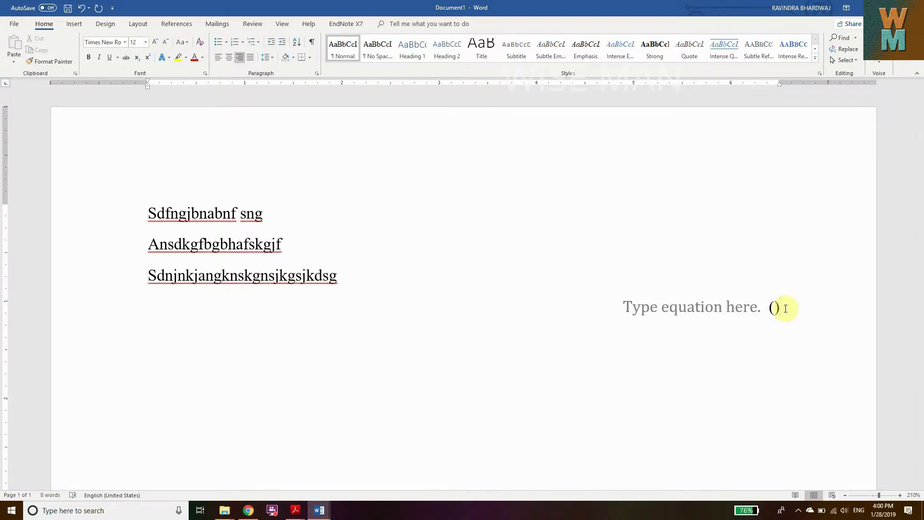
left_click(771, 310)
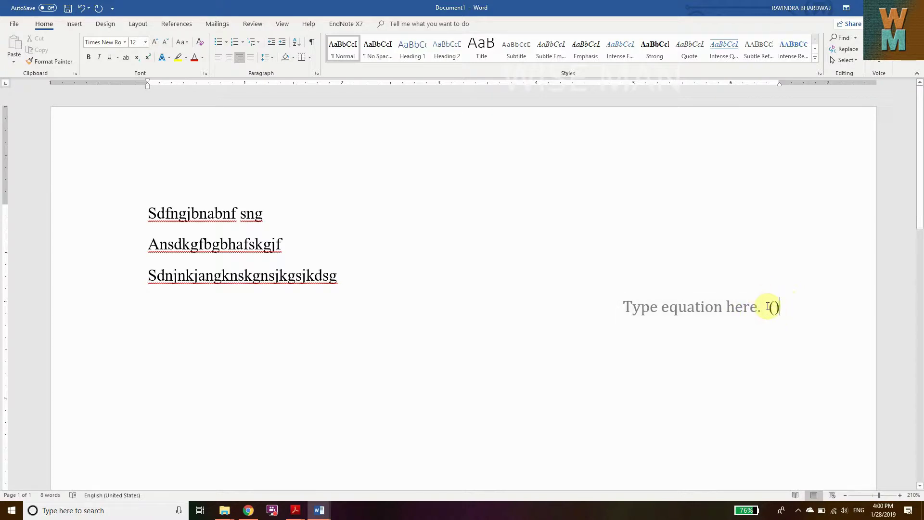
left_click(769, 306)
key("Left")
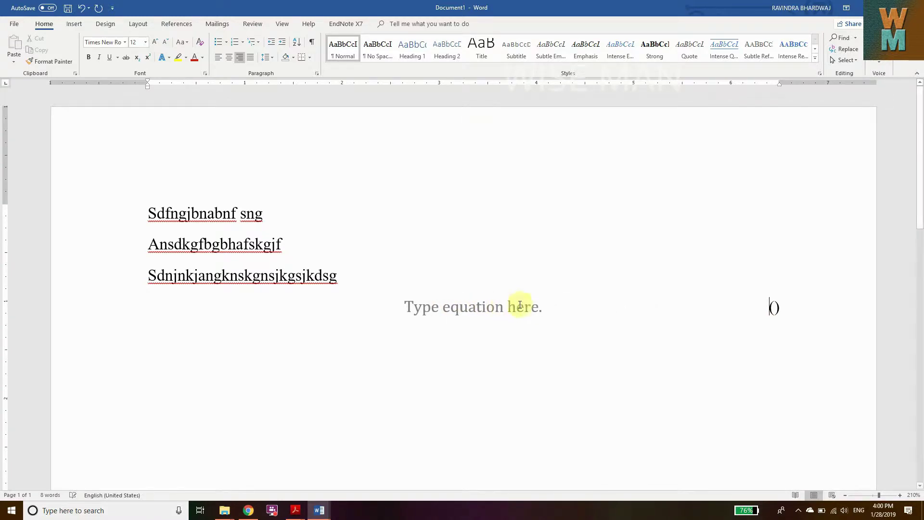
left_click(582, 304)
left_click(625, 307)
left_click(373, 310)
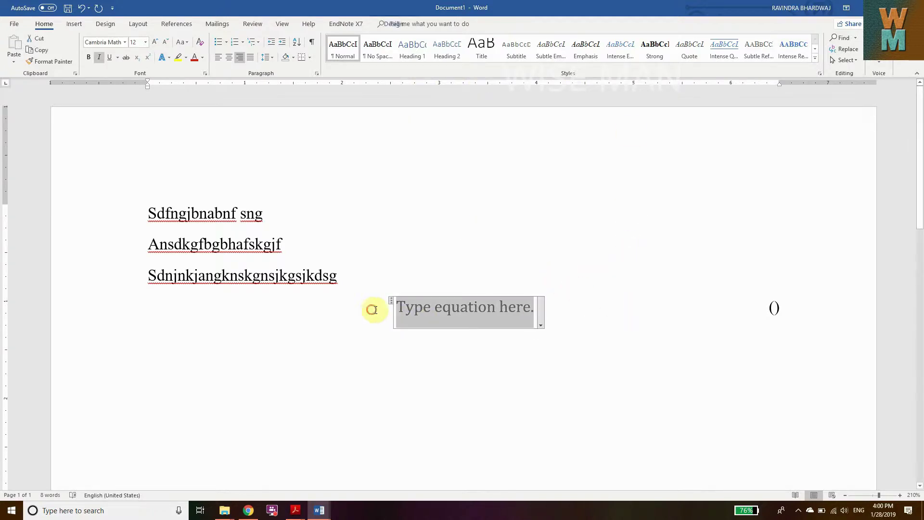
left_click(229, 58)
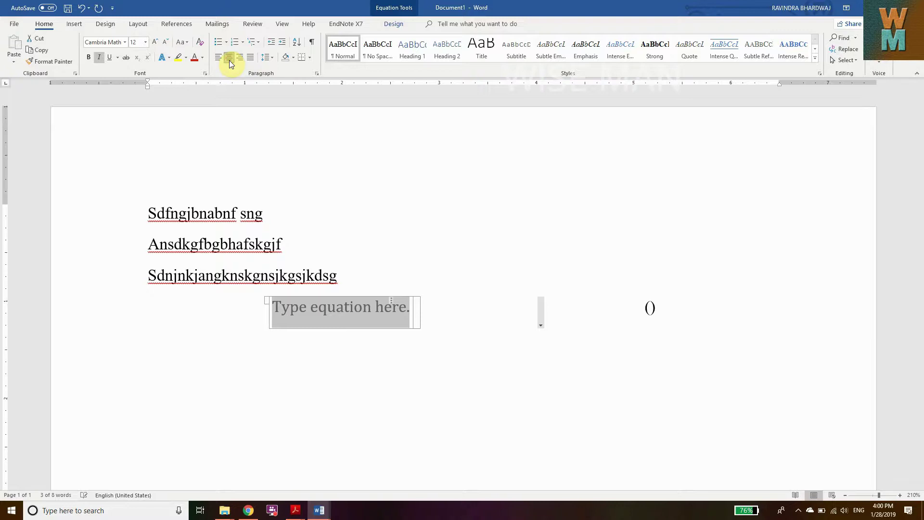
left_click(241, 57)
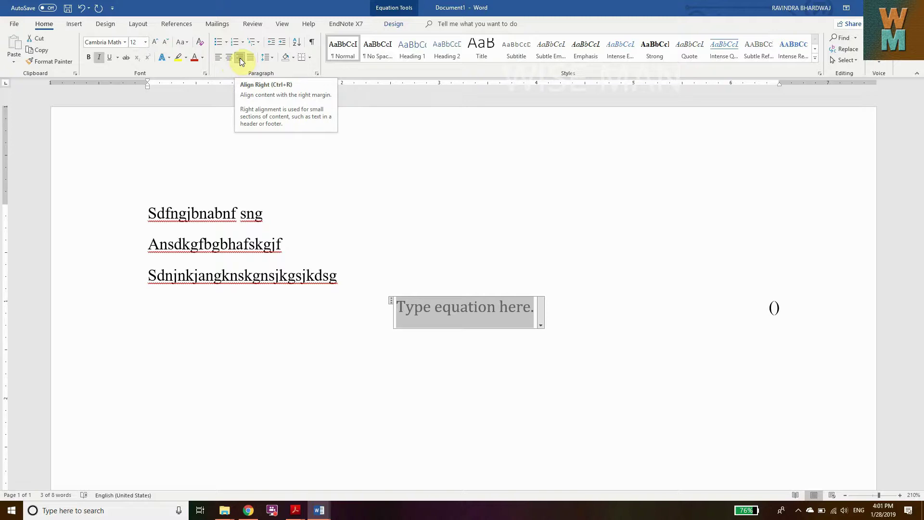
left_click(725, 313)
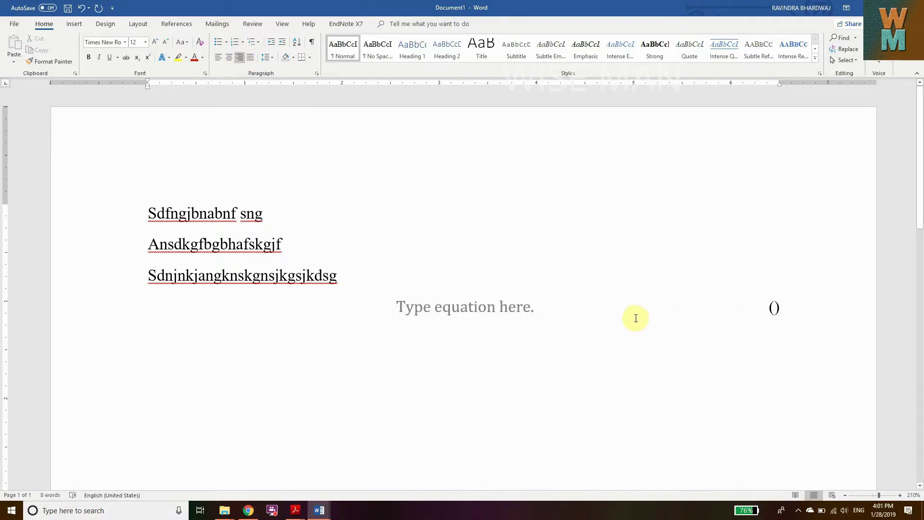
left_click(482, 308)
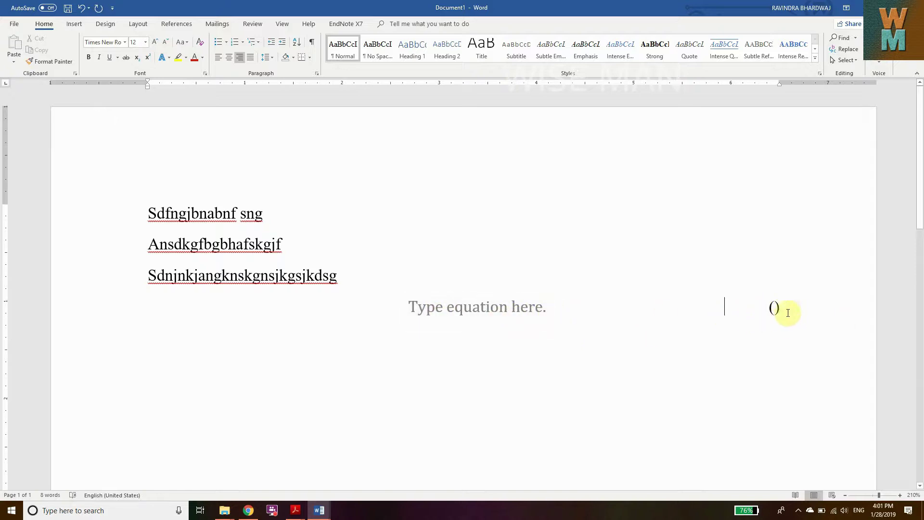
With the caret inside the parentheses, open the Field dialog from Insert > Quick Parts.
left_click(773, 306)
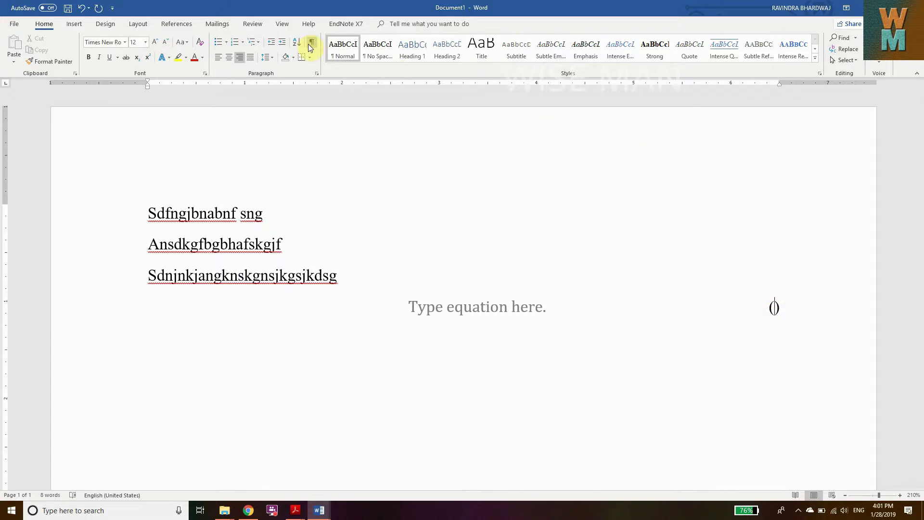
left_click(74, 24)
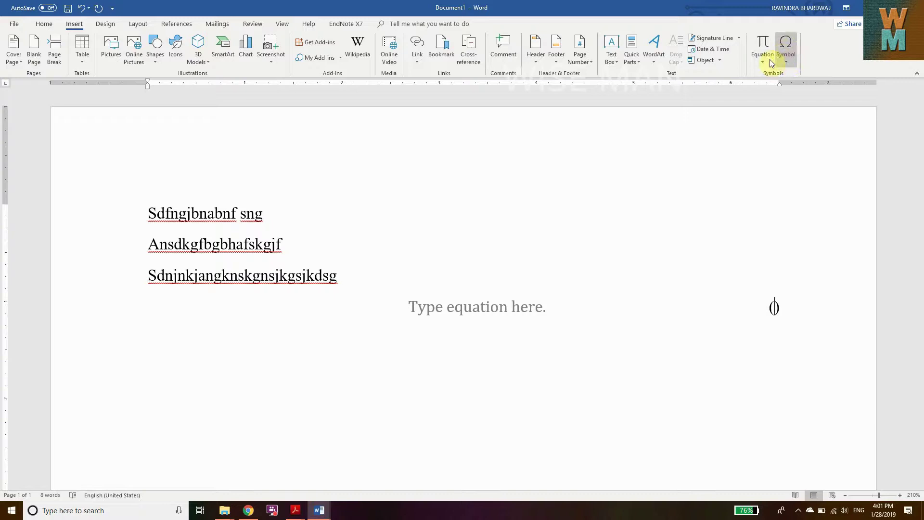
left_click(631, 53)
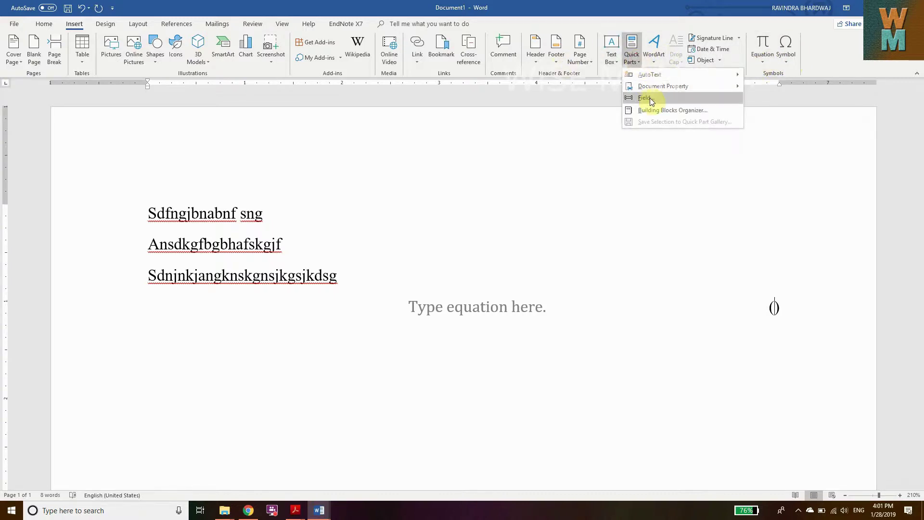
left_click(650, 97)
Insert a 'SEQ e' sequence field, which shows 1 inside the parentheses.
scroll(346, 228, "down", 5)
scroll(344, 236, "down", 6)
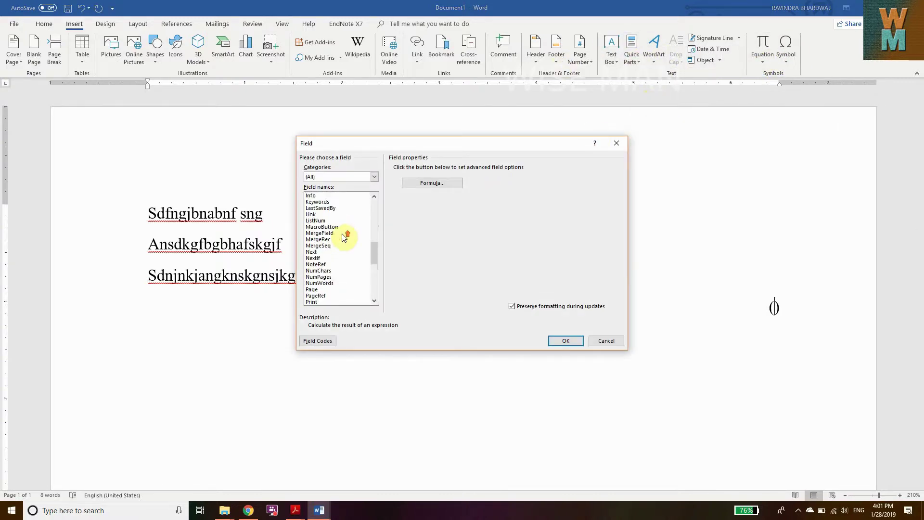
scroll(344, 236, "up", 3)
scroll(319, 216, "down", 5)
scroll(323, 260, "down", 4)
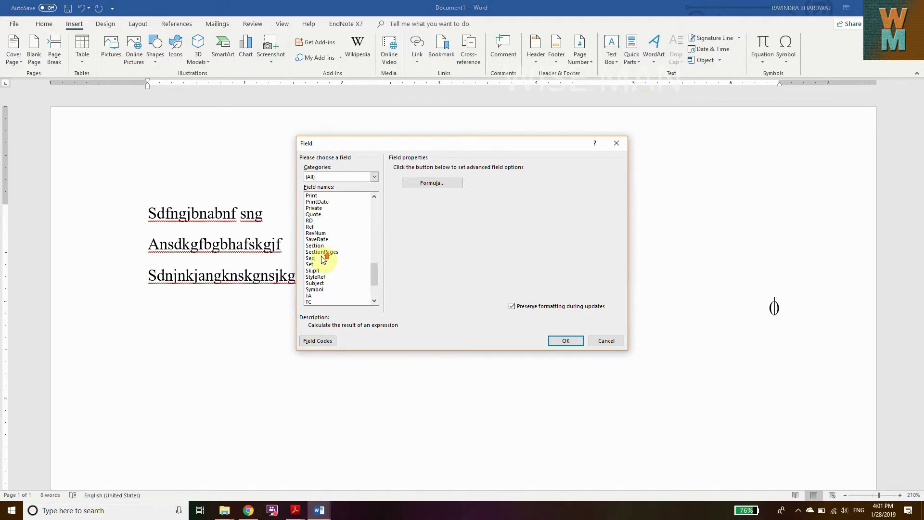
left_click(323, 258)
left_click(419, 176)
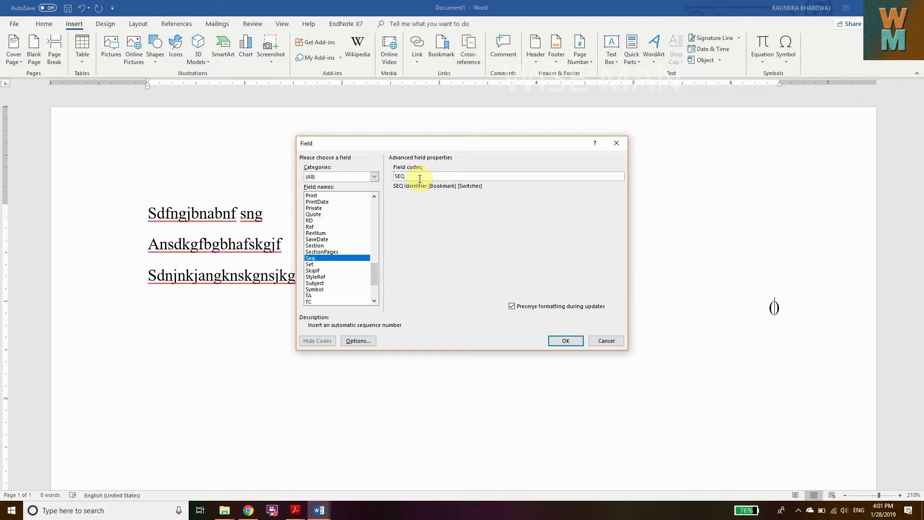
type("en")
left_click(558, 341)
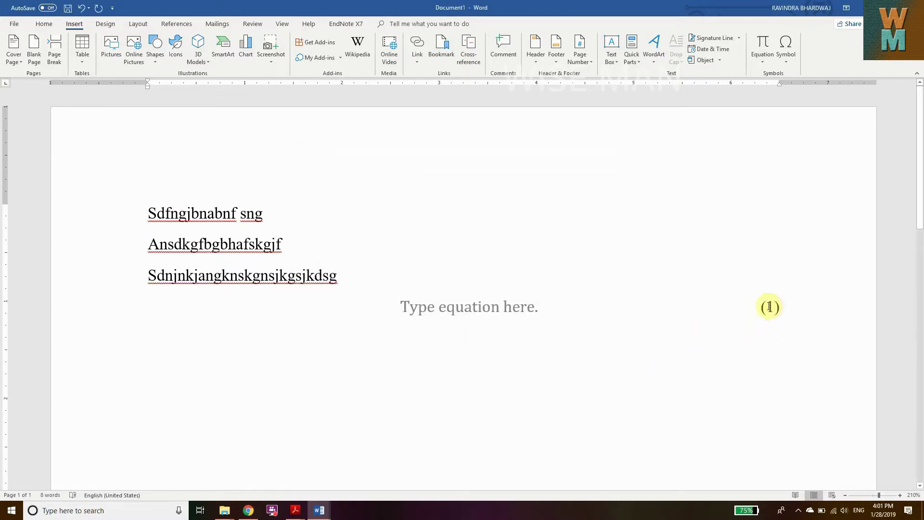
Select the equation line including (1) and choose Save Selection to AutoText Gallery.
left_click(596, 308)
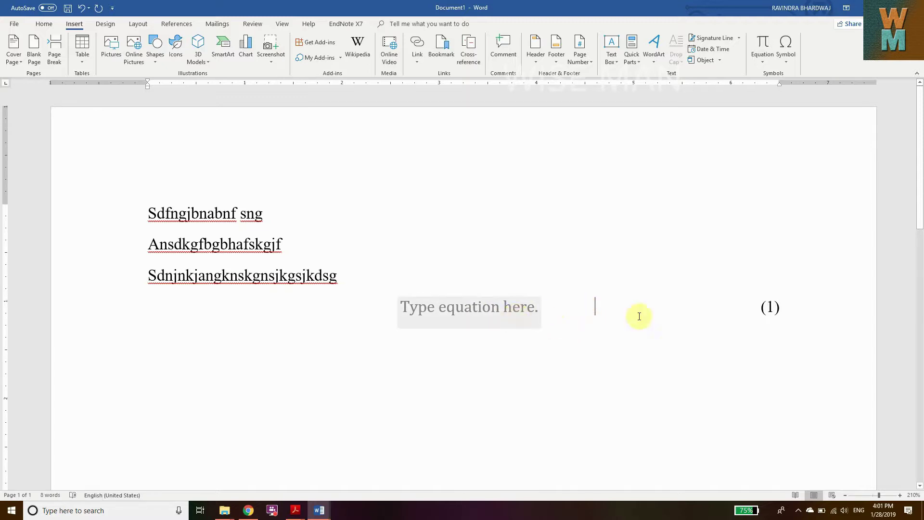
left_click(787, 315)
left_click(393, 325)
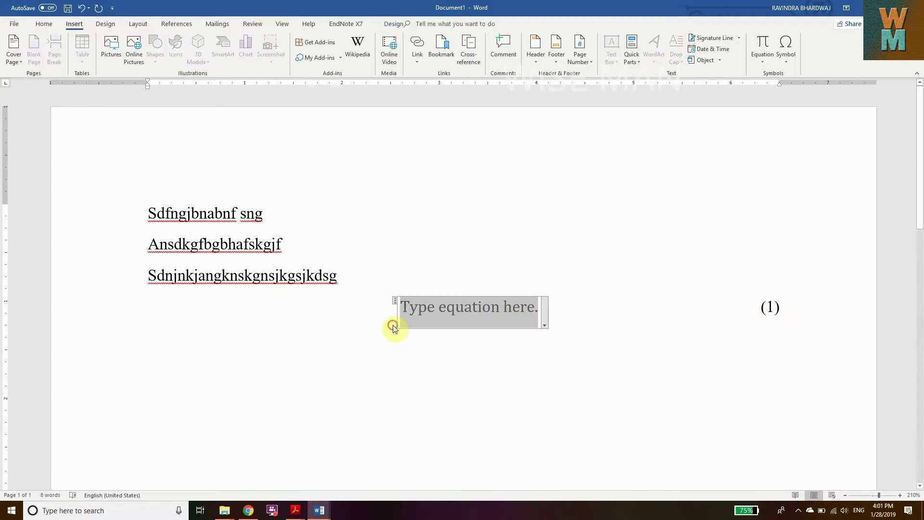
left_click(646, 310)
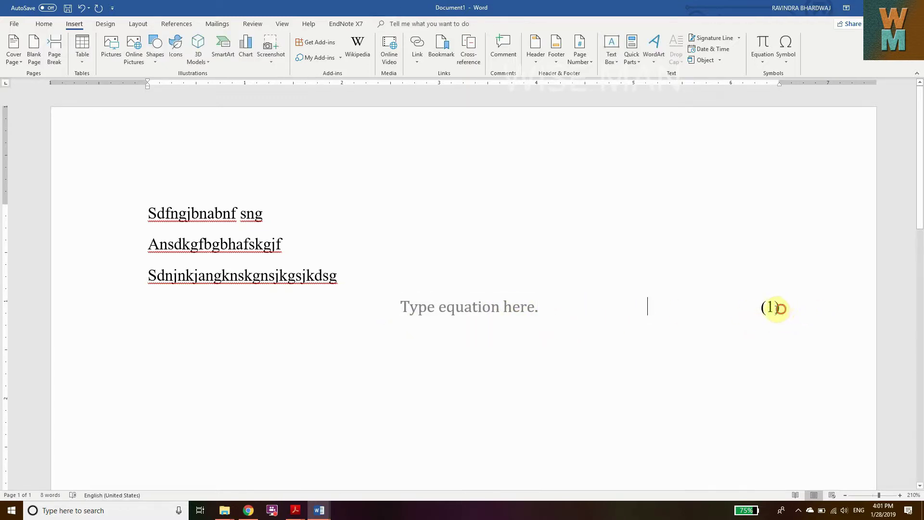
left_click_drag(781, 308, 408, 317)
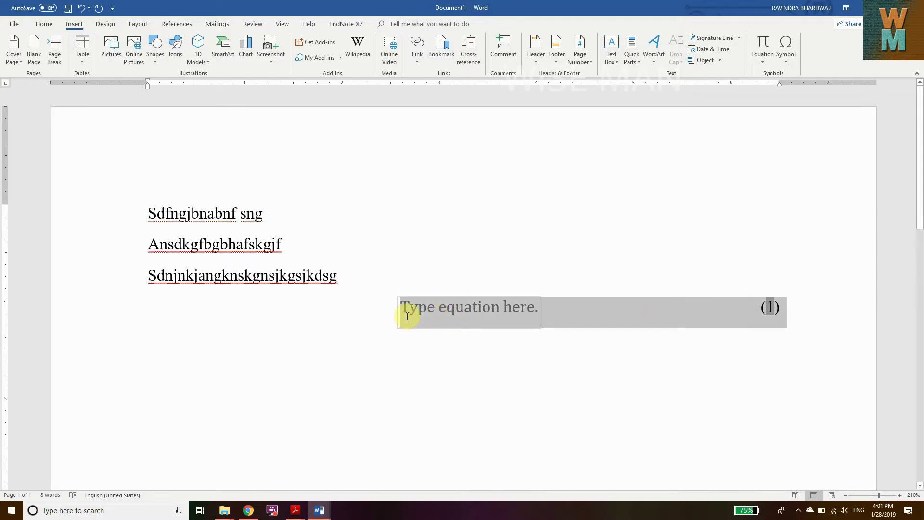
left_click(704, 334)
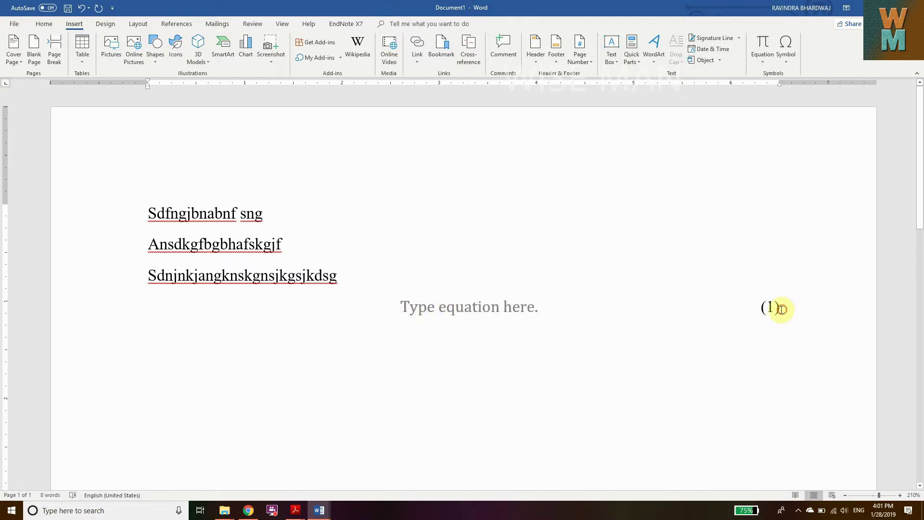
left_click_drag(781, 309, 416, 308)
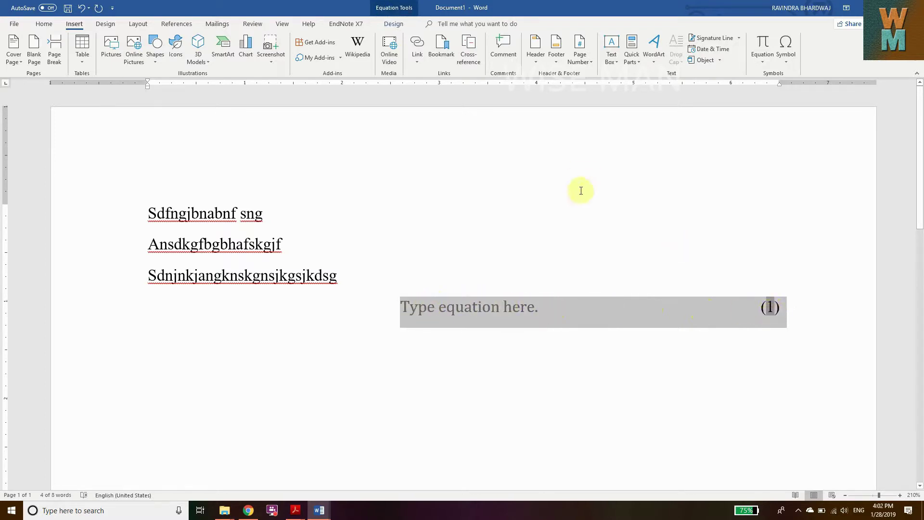
left_click(634, 62)
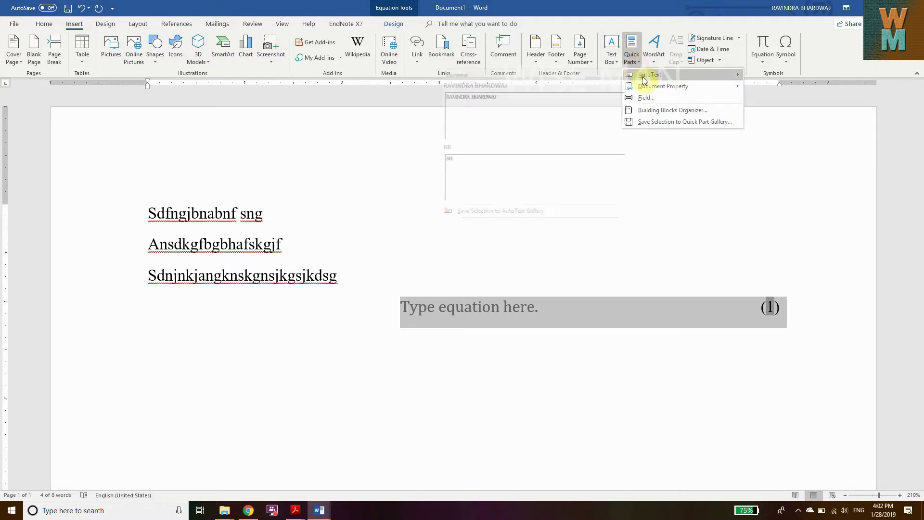
mouse_move(650, 75)
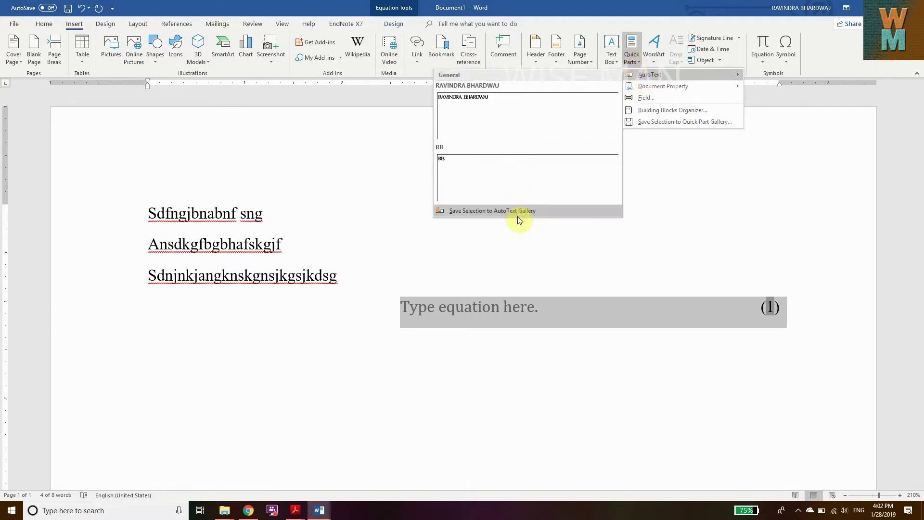
left_click(518, 213)
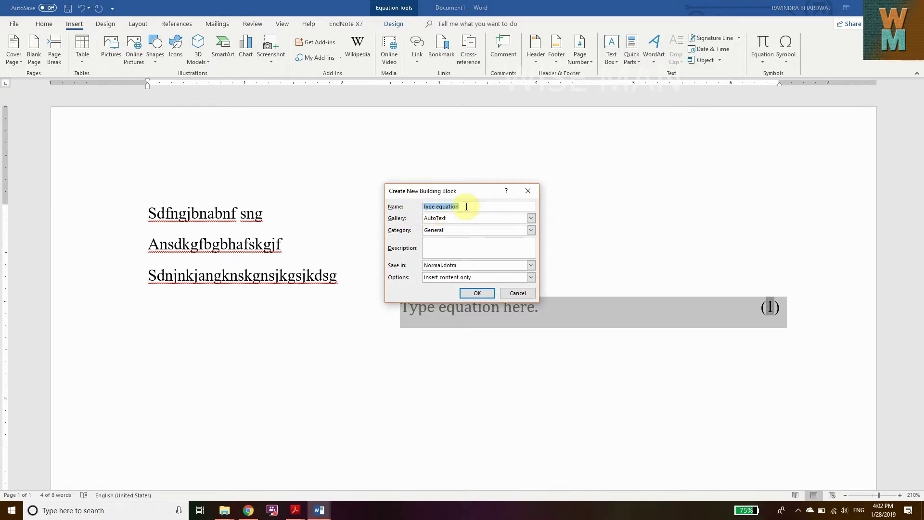
Save the block as 'Eqn number' in the Equations gallery, Built-In category.
type("Eqn number")
left_click(460, 218)
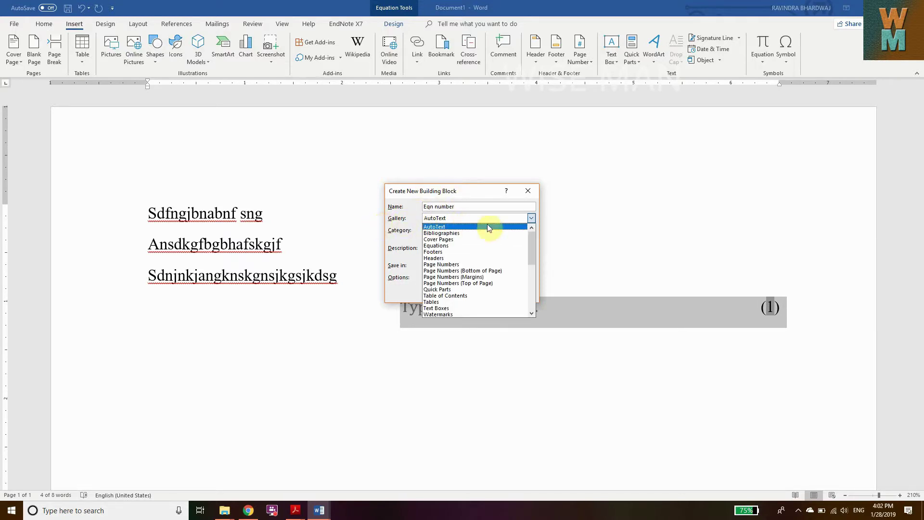
left_click(450, 246)
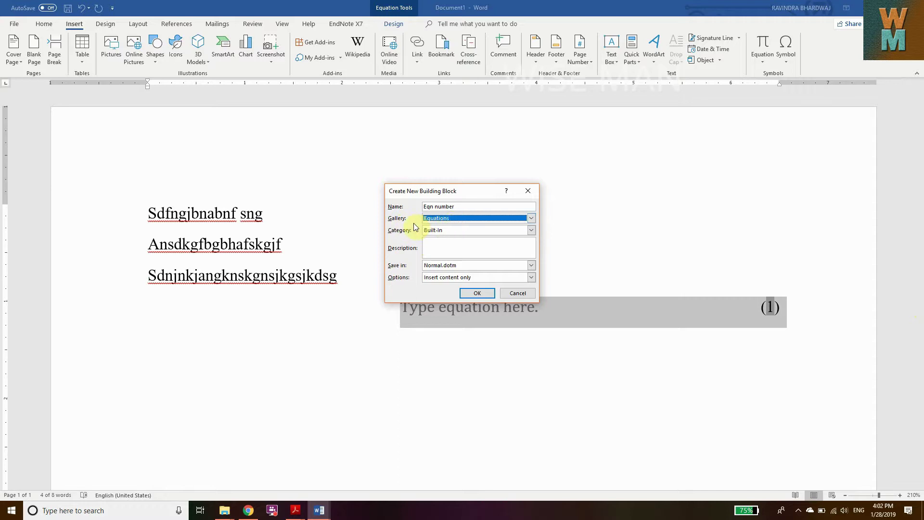
left_click(466, 230)
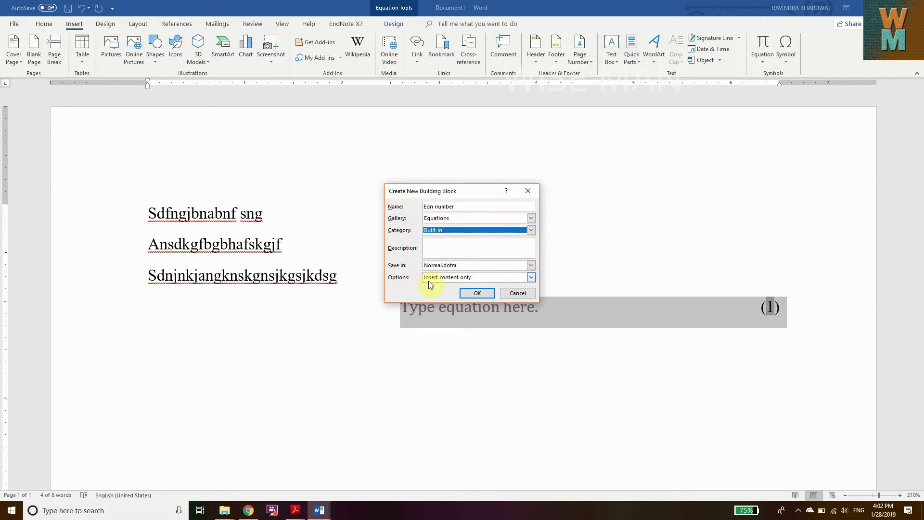
left_click(476, 294)
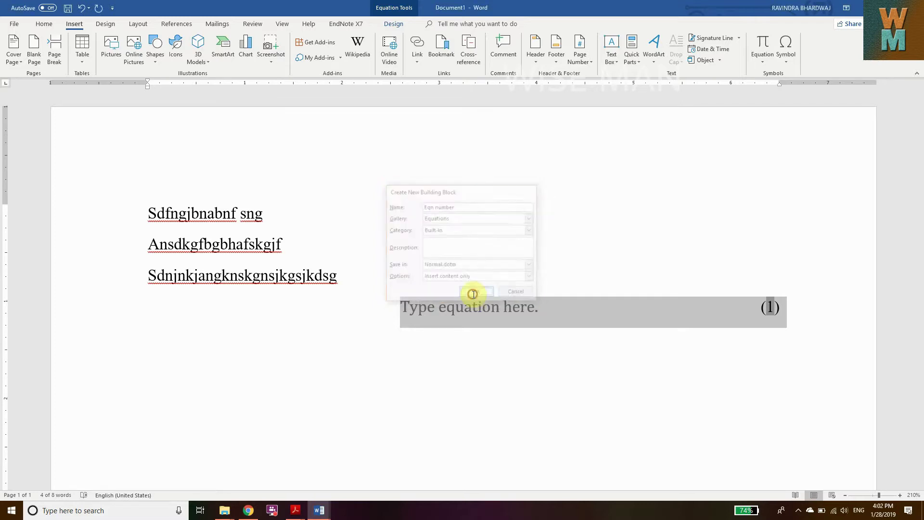
Enter x+y=3 in the first equation and place the caret at the line's end.
left_click(799, 307)
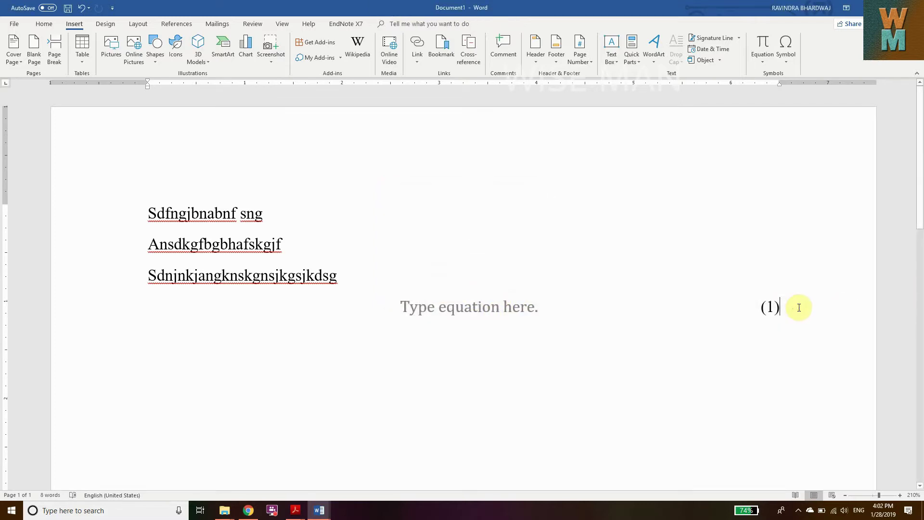
left_click(437, 321)
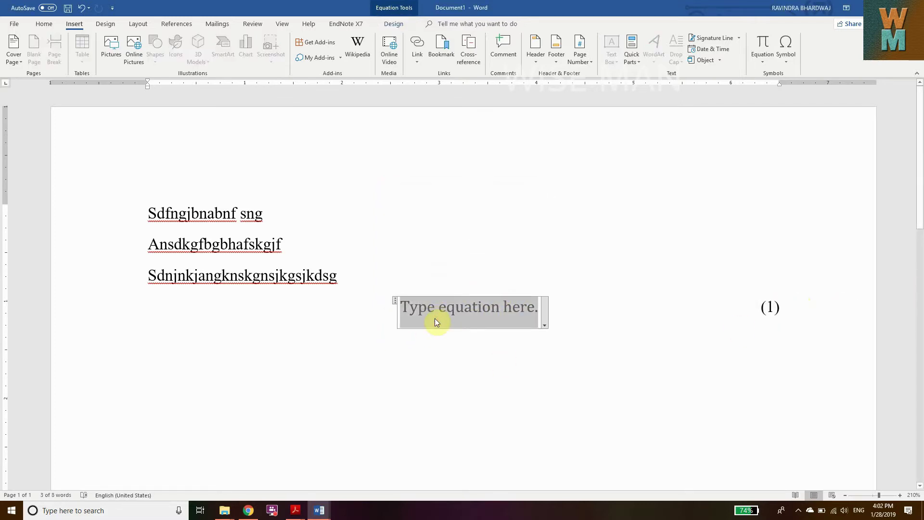
type("x+")
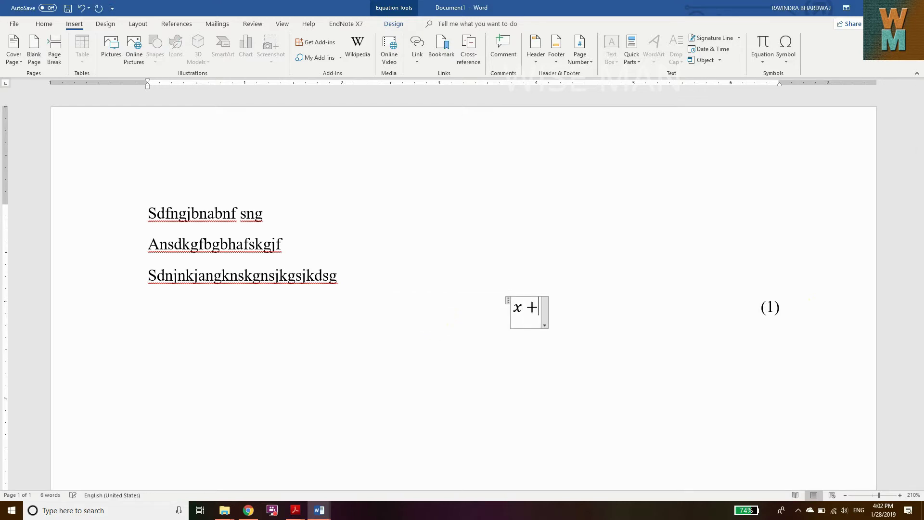
type("y =")
type(" 3")
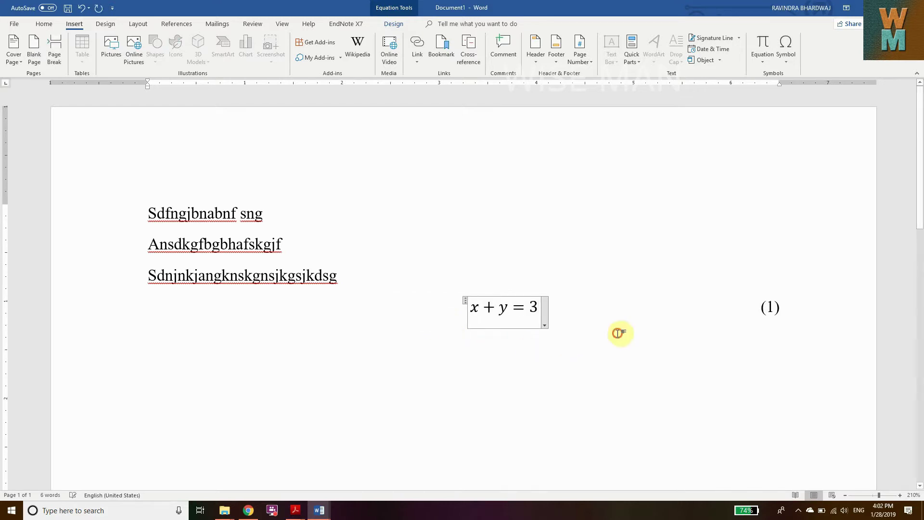
left_click(621, 329)
left_click(777, 315)
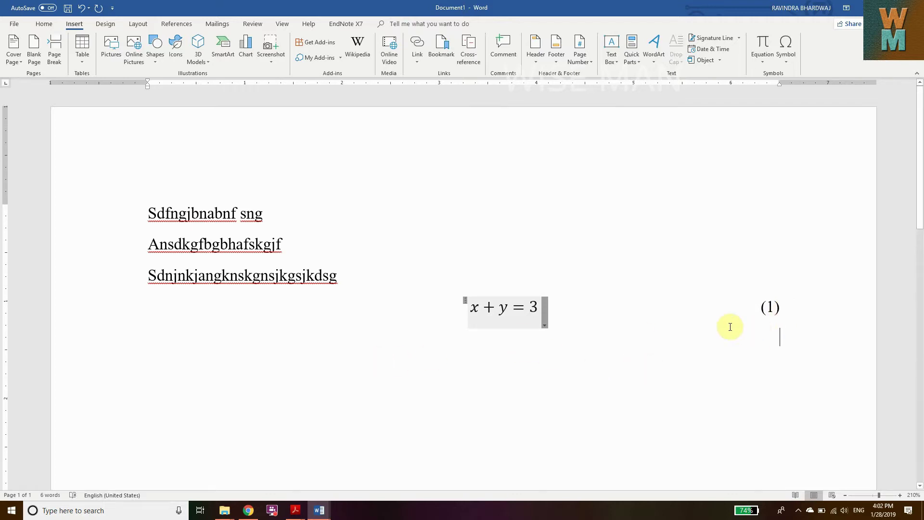
Insert the Eqn number block from the Equation gallery and enter z+y=−6 as equation (2).
left_click(762, 60)
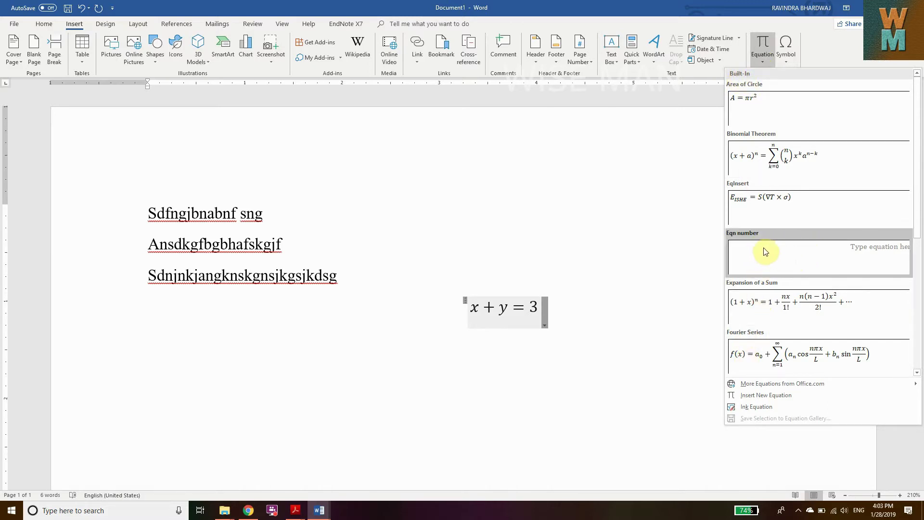
left_click(797, 261)
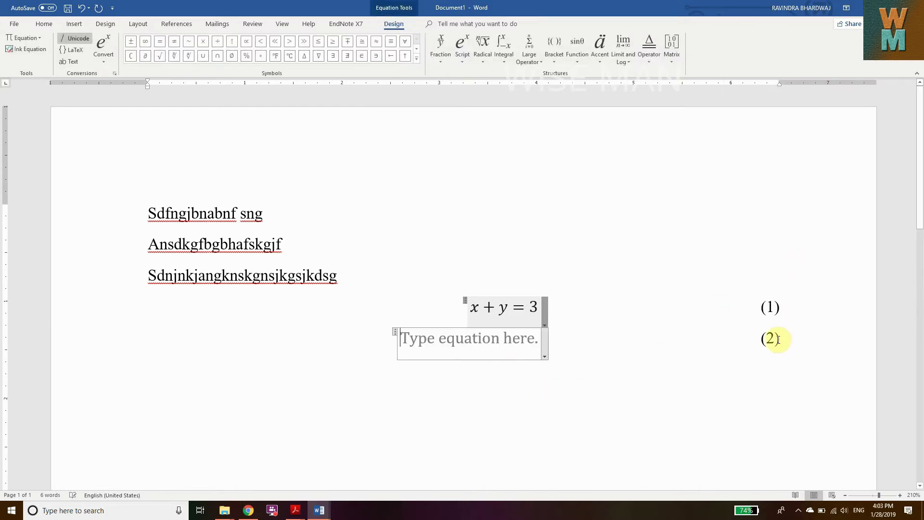
left_click(778, 340)
left_click(470, 342)
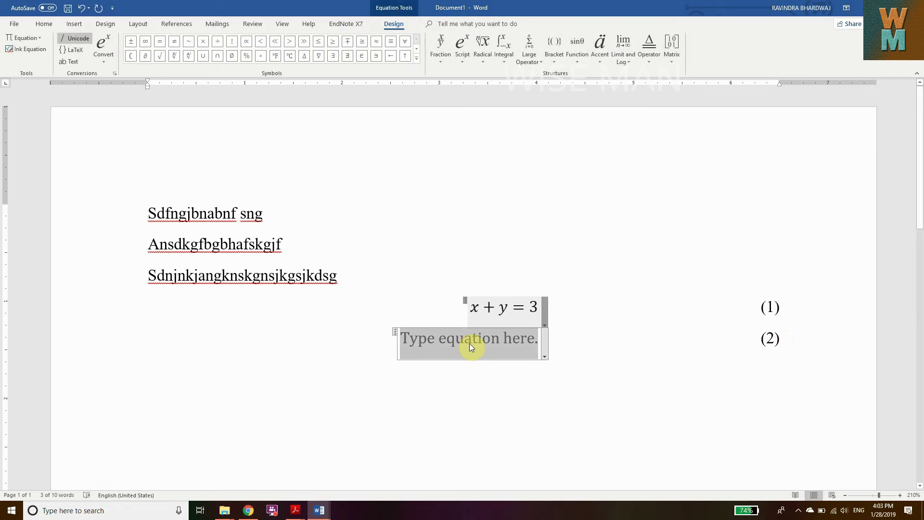
type("z+")
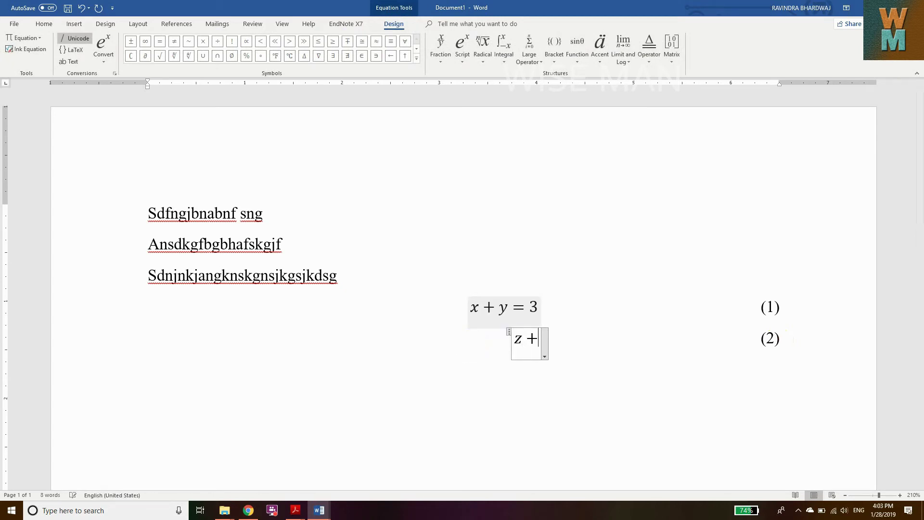
type("=-6")
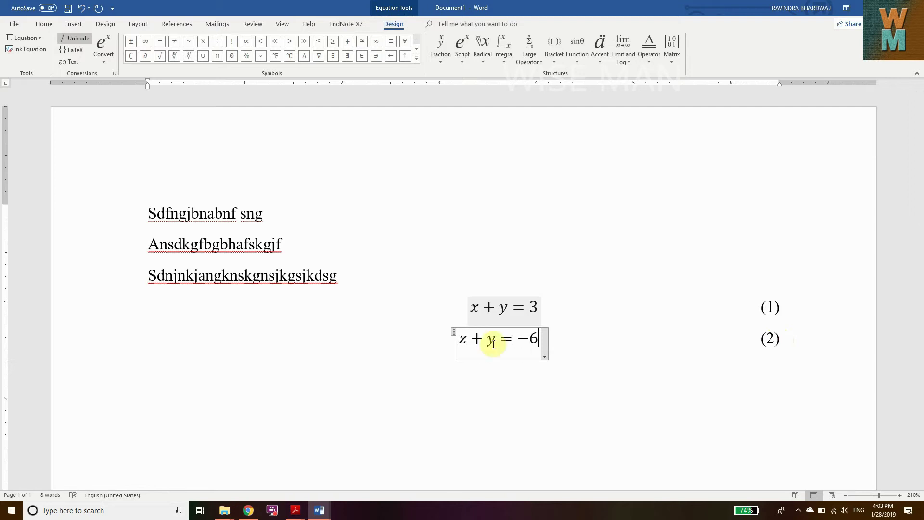
left_click(816, 355)
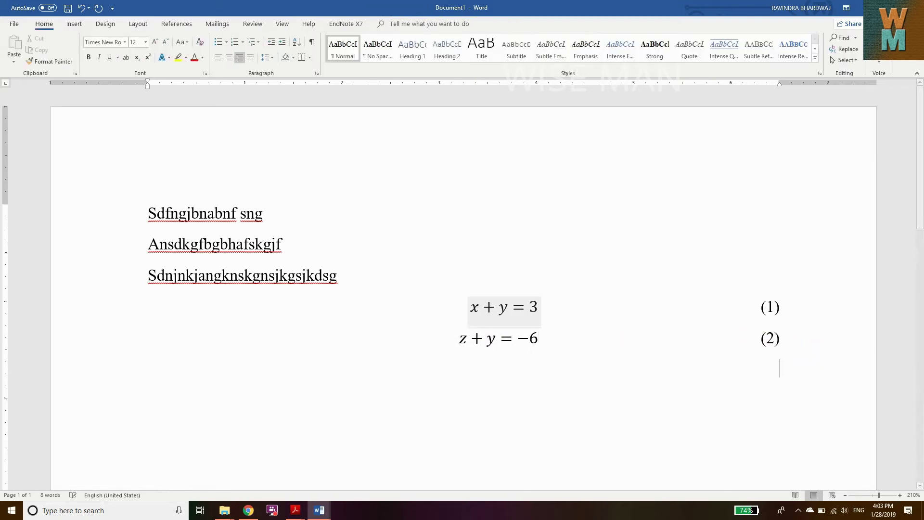
Add the lines 'Asdfbksbgfngb n vbc' and 'Ajsdnhjsahd' below equation (2).
key("Return")
type("asdfbksbgfngb")
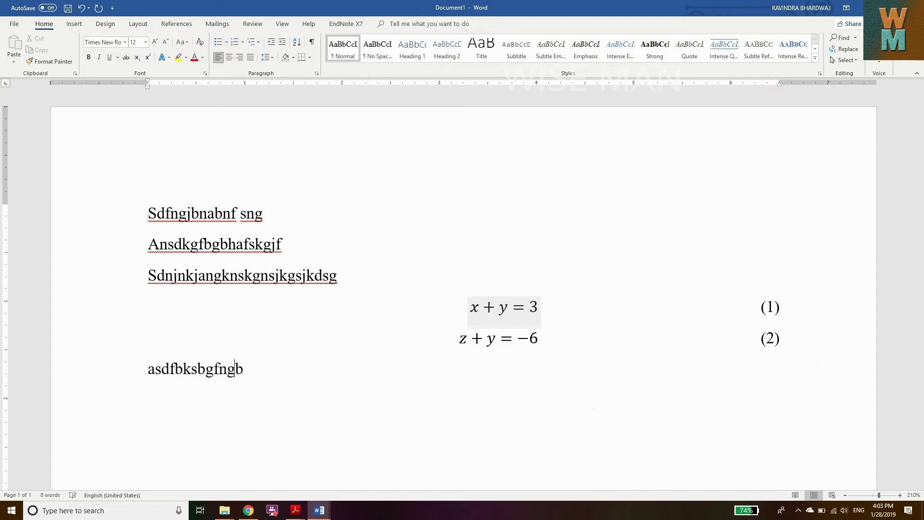
type("n vbc")
key("Return")
type("ajsdnh")
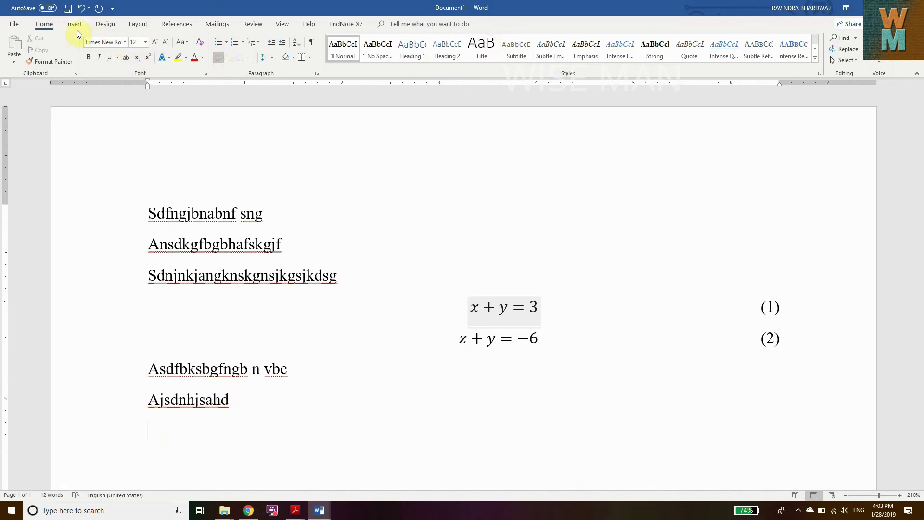
Insert the saved 'Eqn number' building block and enter x+y+z=54 as equation (3).
left_click(769, 65)
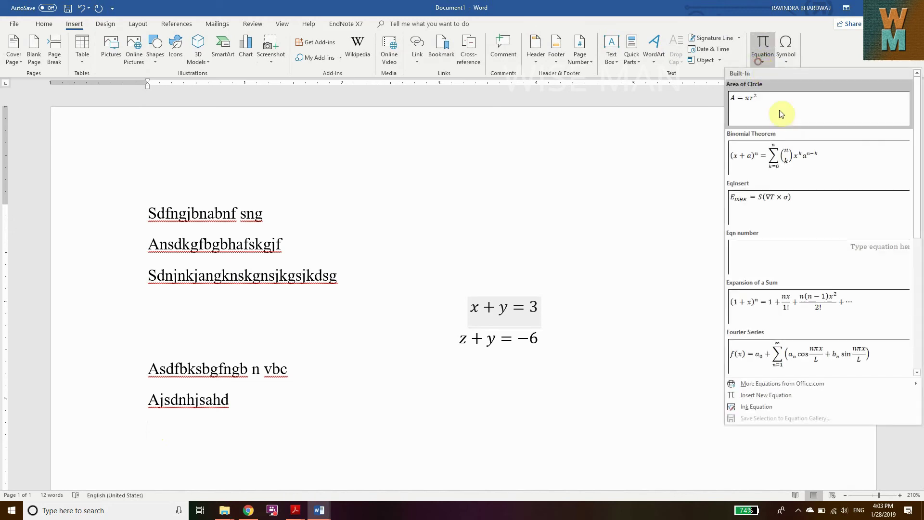
left_click(793, 260)
left_click(520, 431)
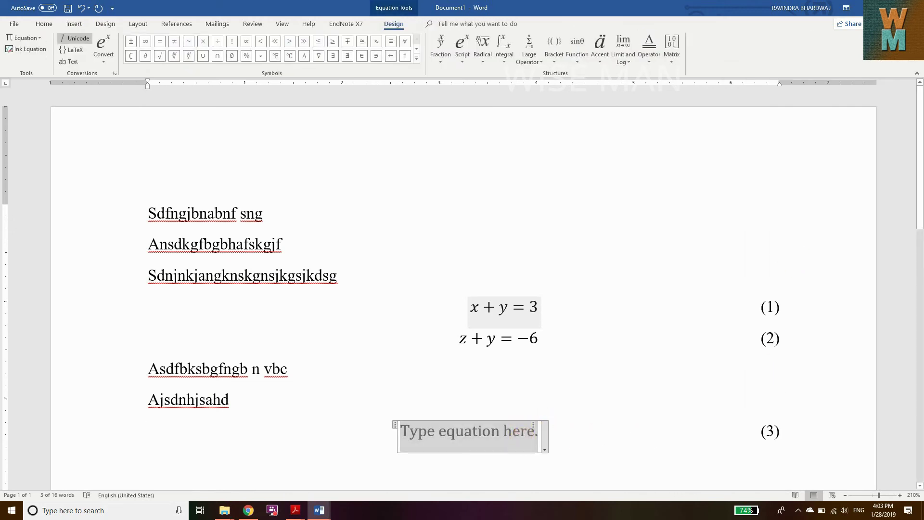
type("x+y+z")
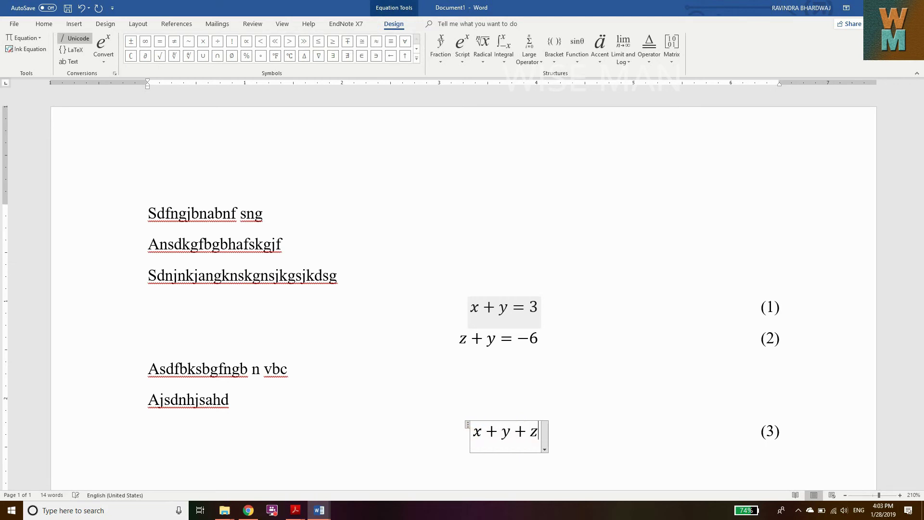
type("=54")
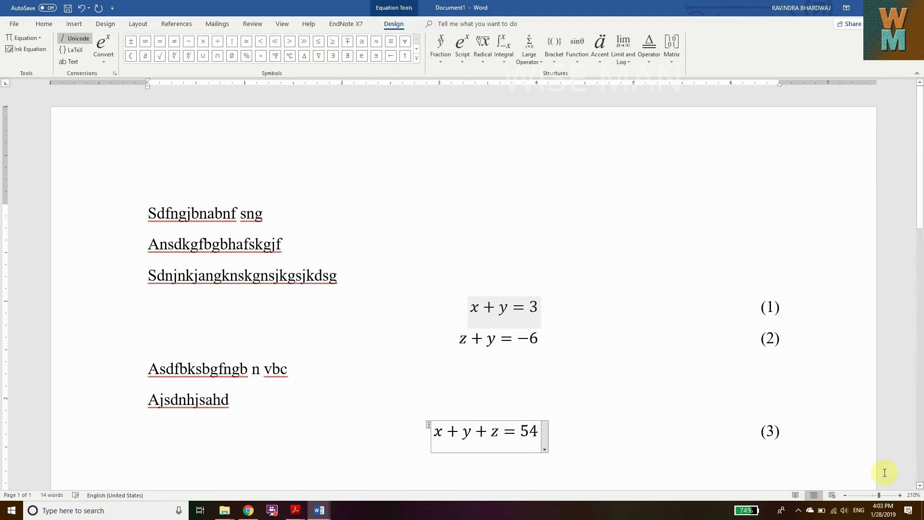
left_click(838, 435)
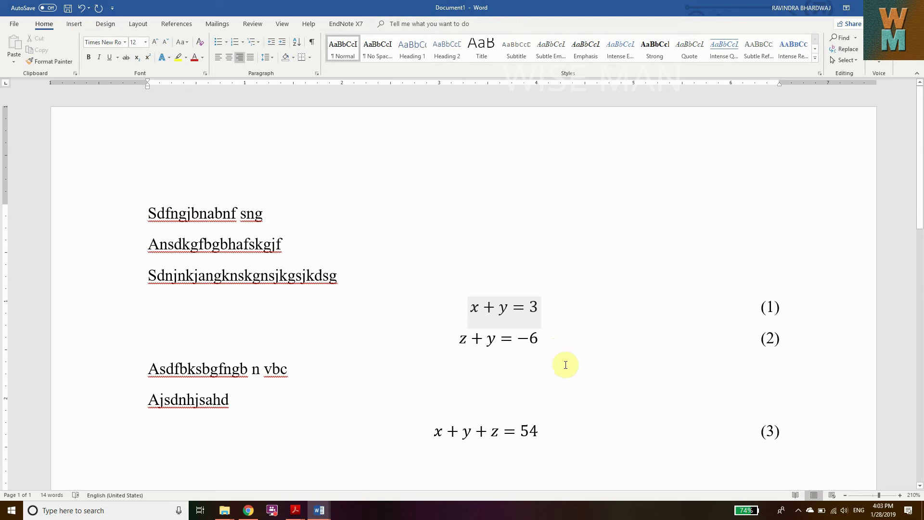